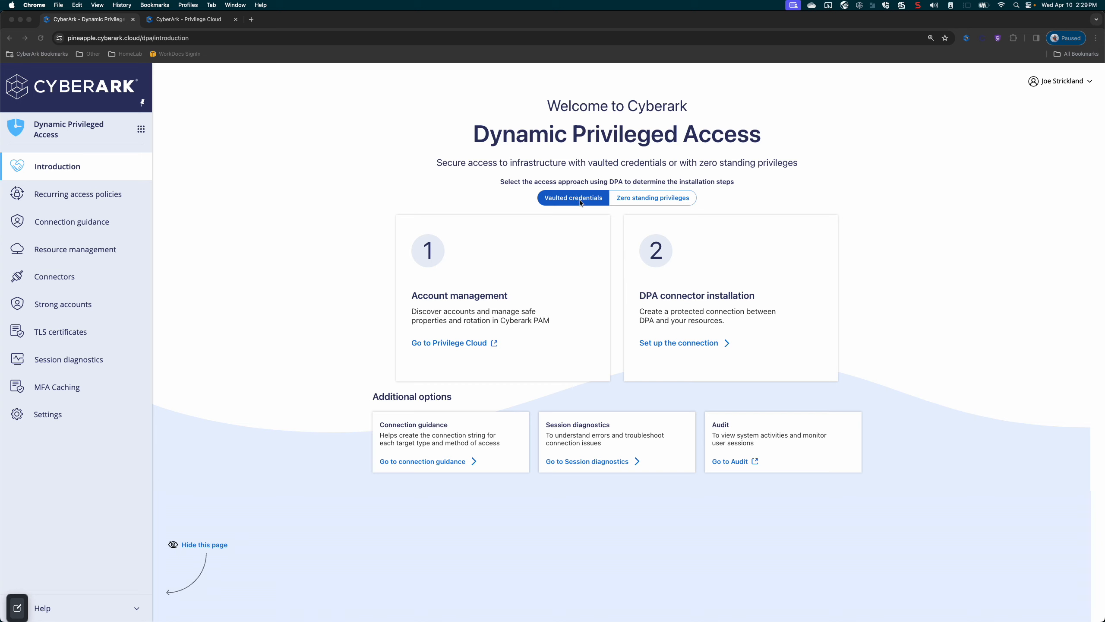
Open the SSH connection guidance and choose vaulted credentials as the way to access the target.
click(662, 202)
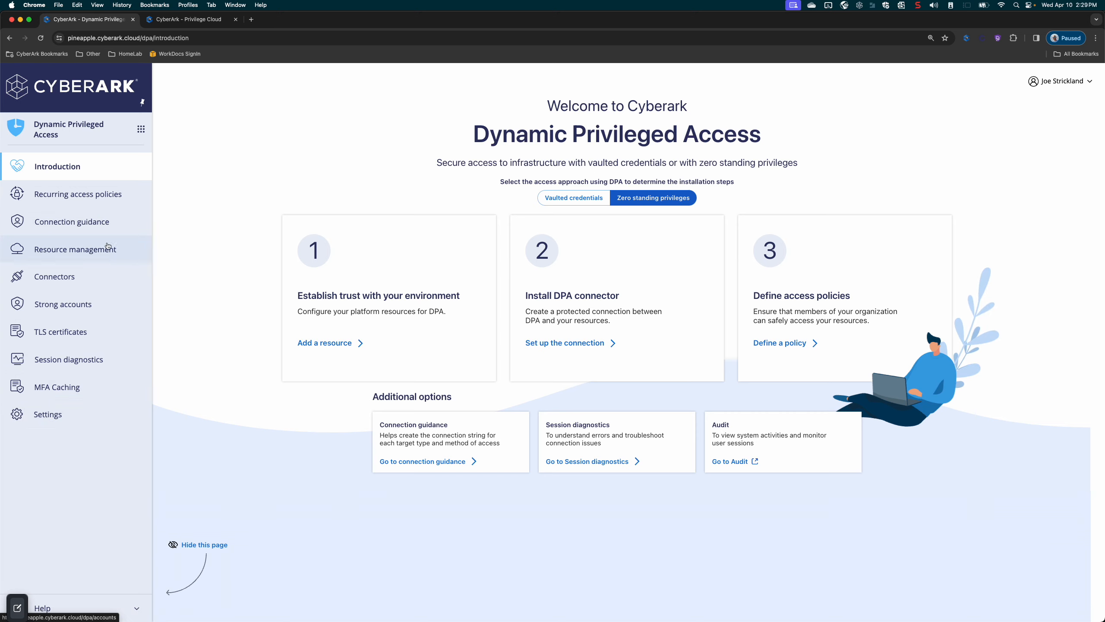
click(82, 230)
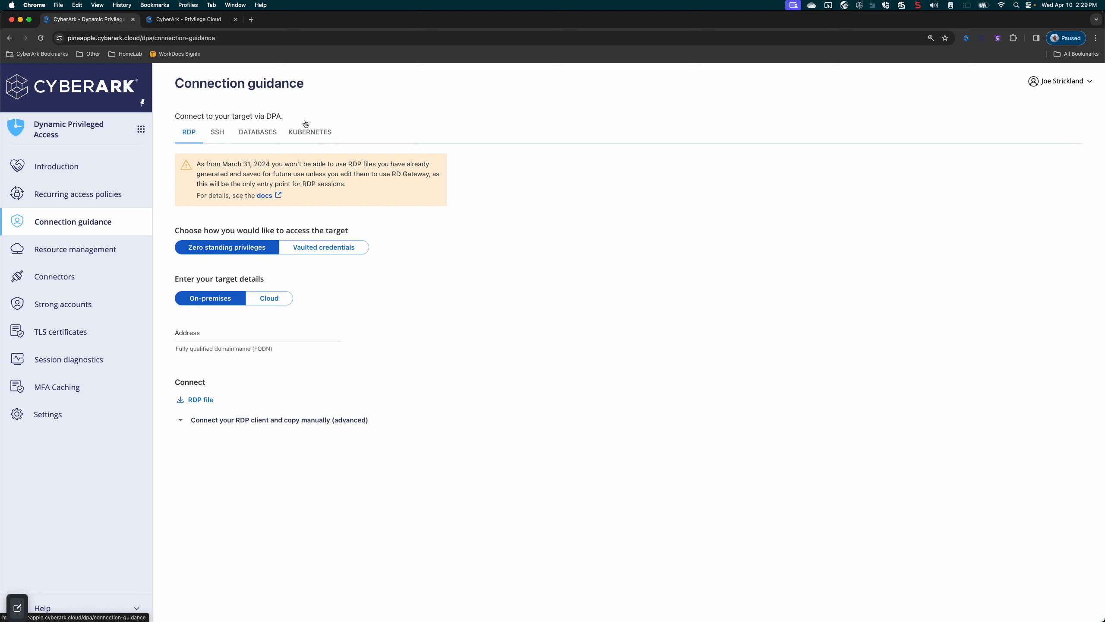
click(218, 133)
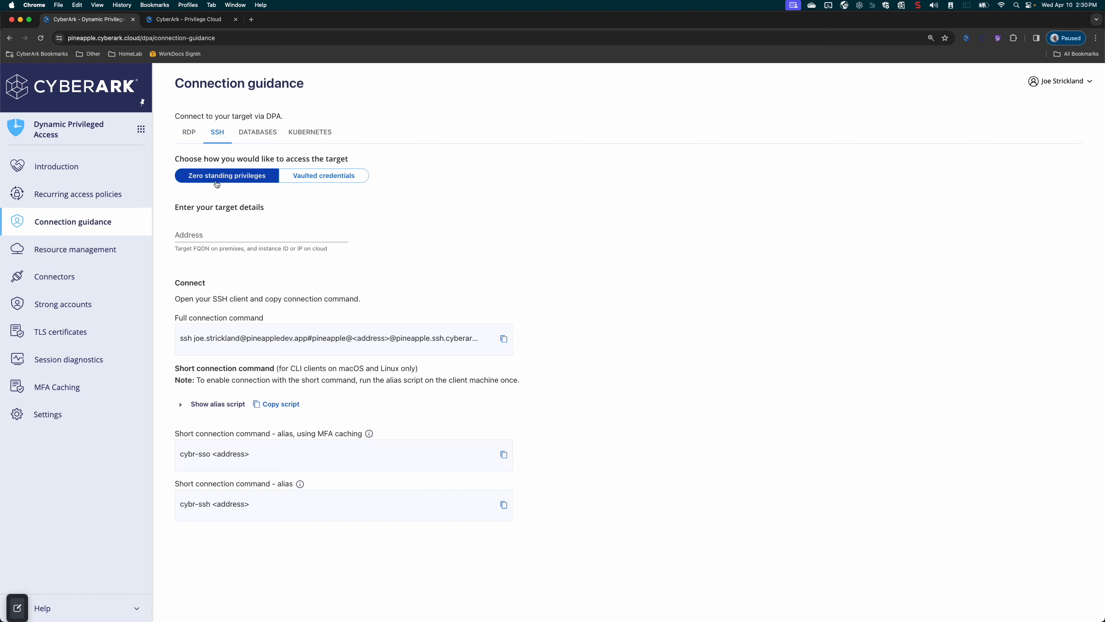
click(335, 175)
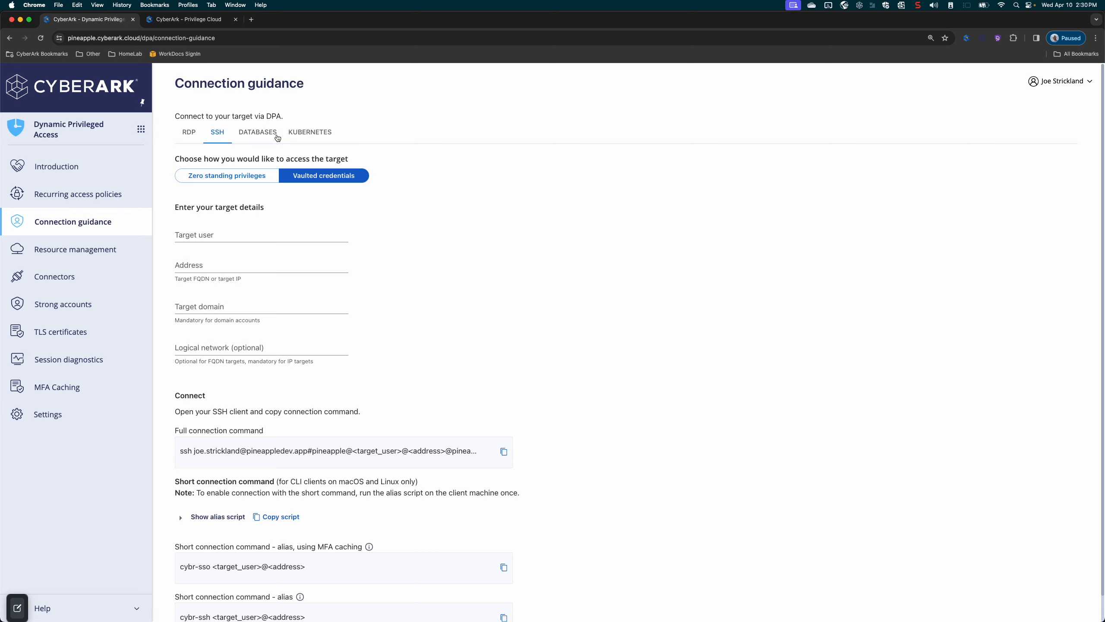
click(314, 178)
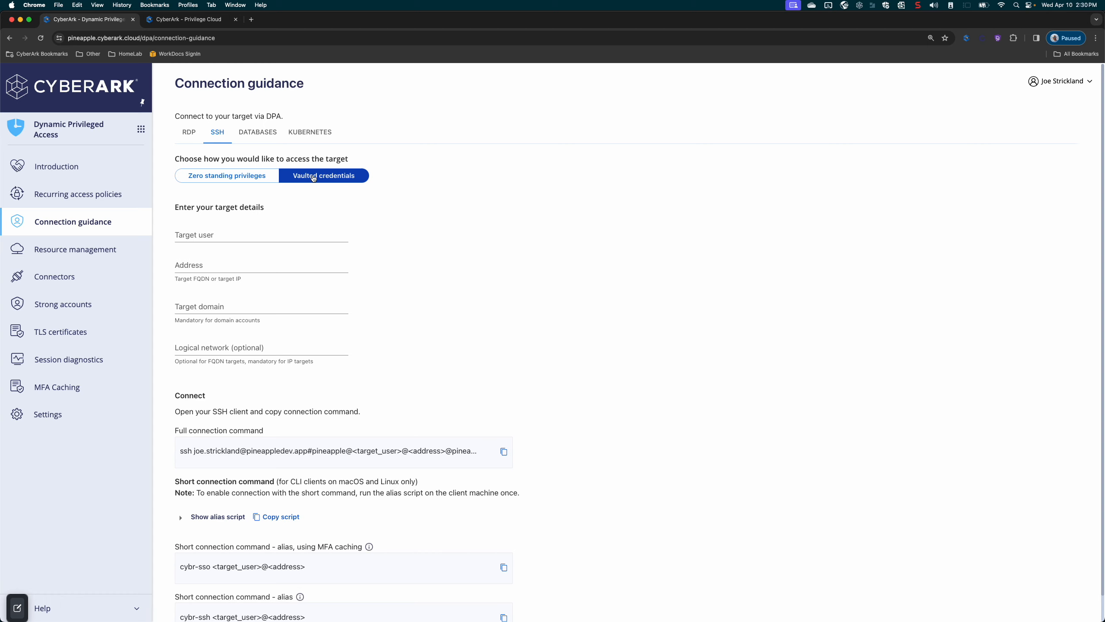
Examine the ubuntu account on k8sl.pineappledev.local in Privilege Cloud and its available connection methods.
click(187, 20)
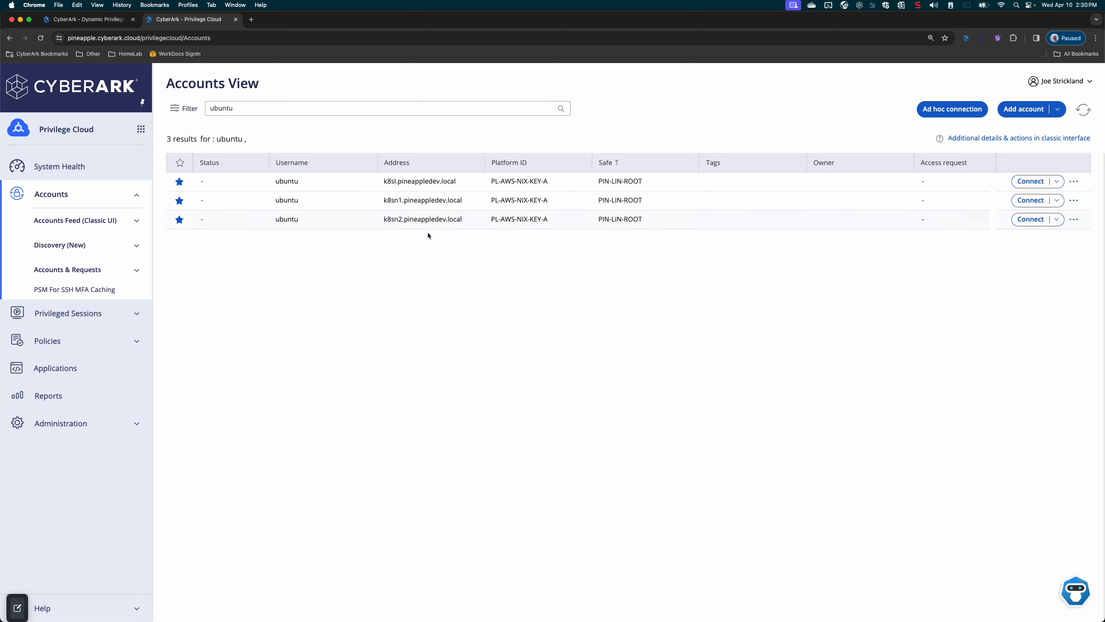
click(420, 183)
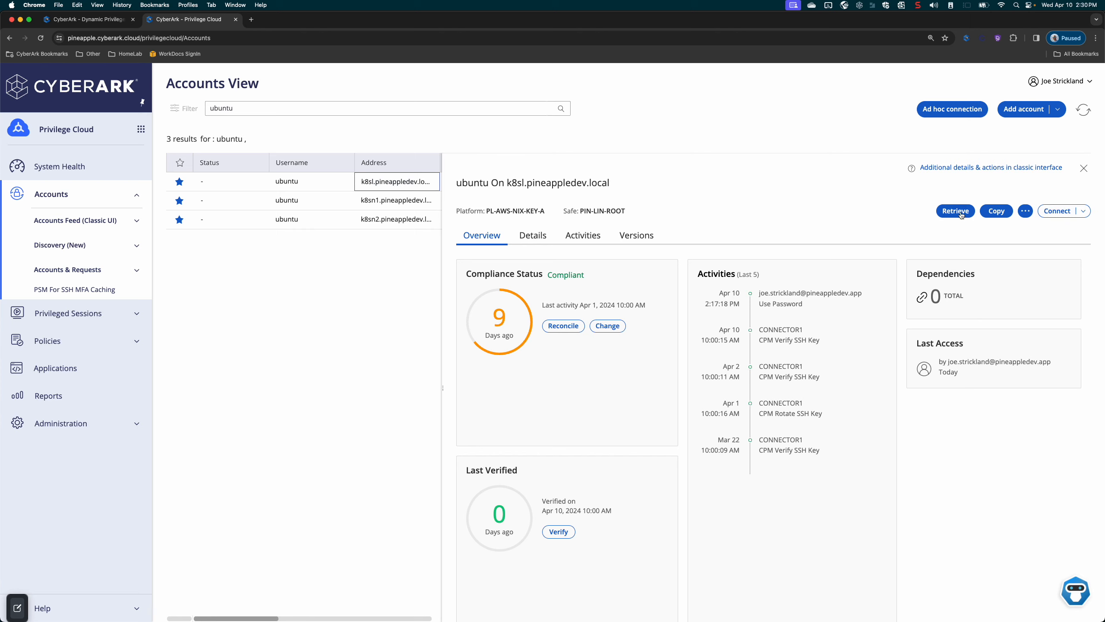
click(1089, 213)
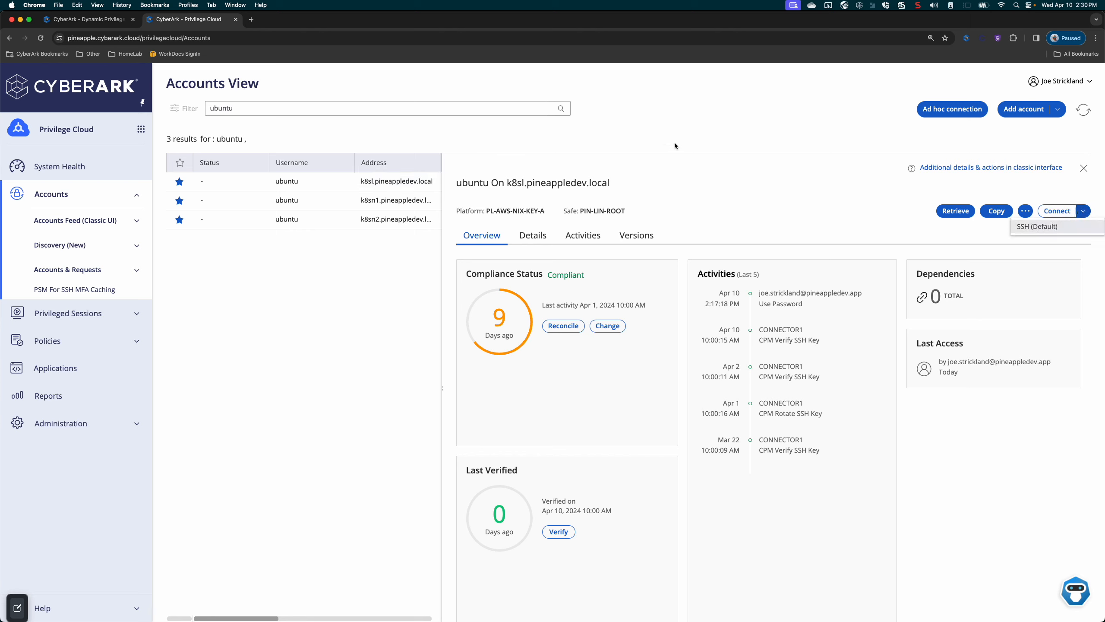
In the DPA connection guidance, set the SSH target user to ubuntu and the address to lintgt01.pineappledev.local, leaving the target domain empty.
click(100, 23)
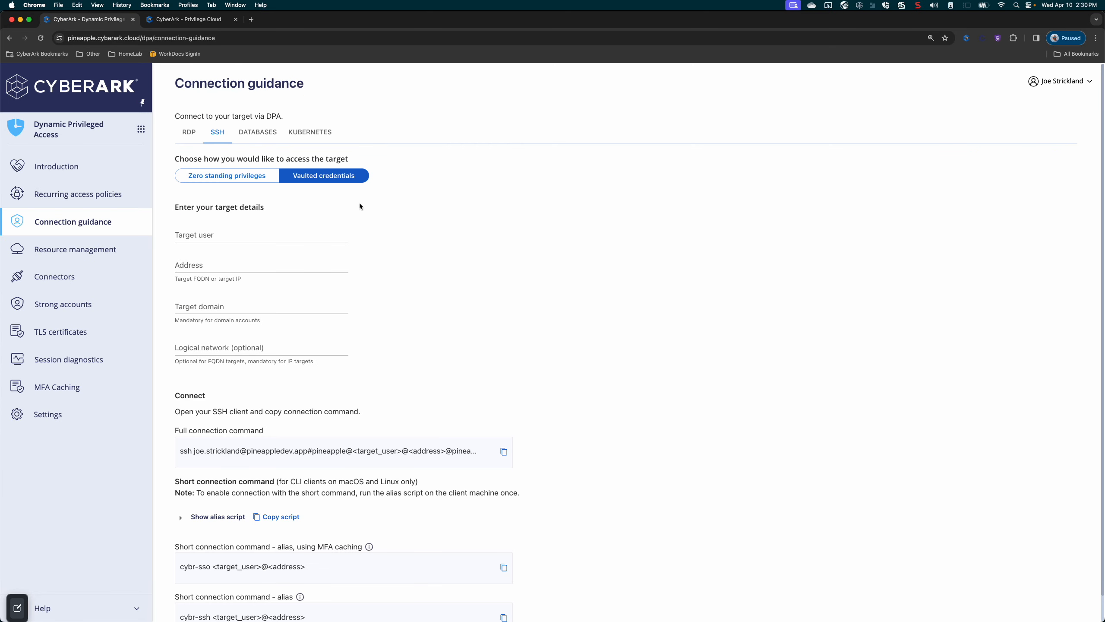
click(252, 233)
click(222, 256)
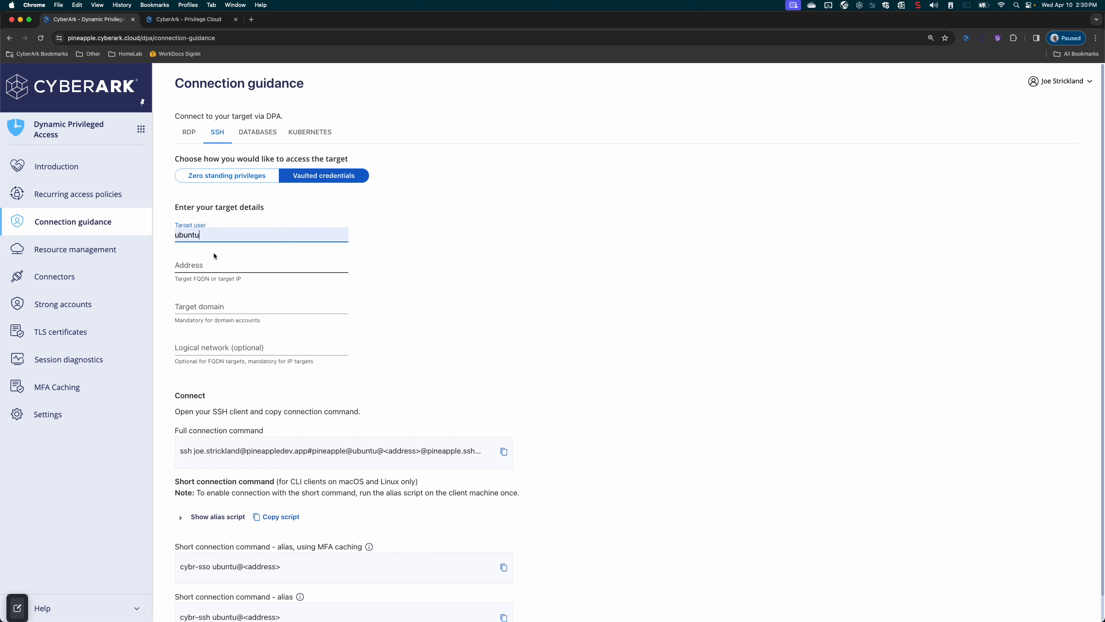
drag(200, 235, 170, 235)
click(198, 265)
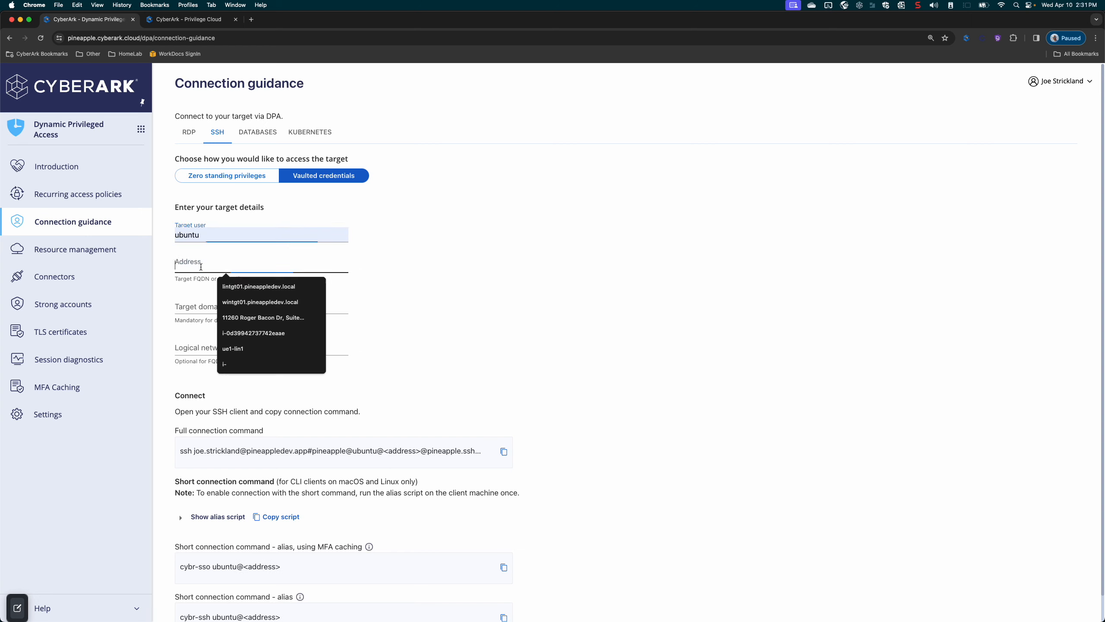
click(235, 287)
drag(273, 267, 176, 238)
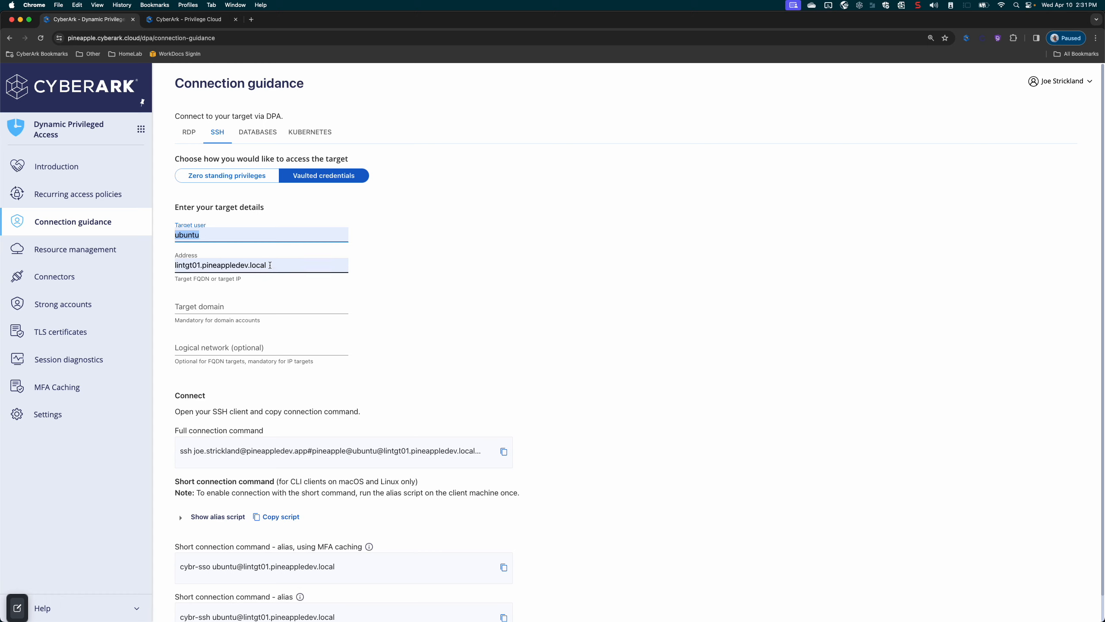
drag(270, 265, 169, 271)
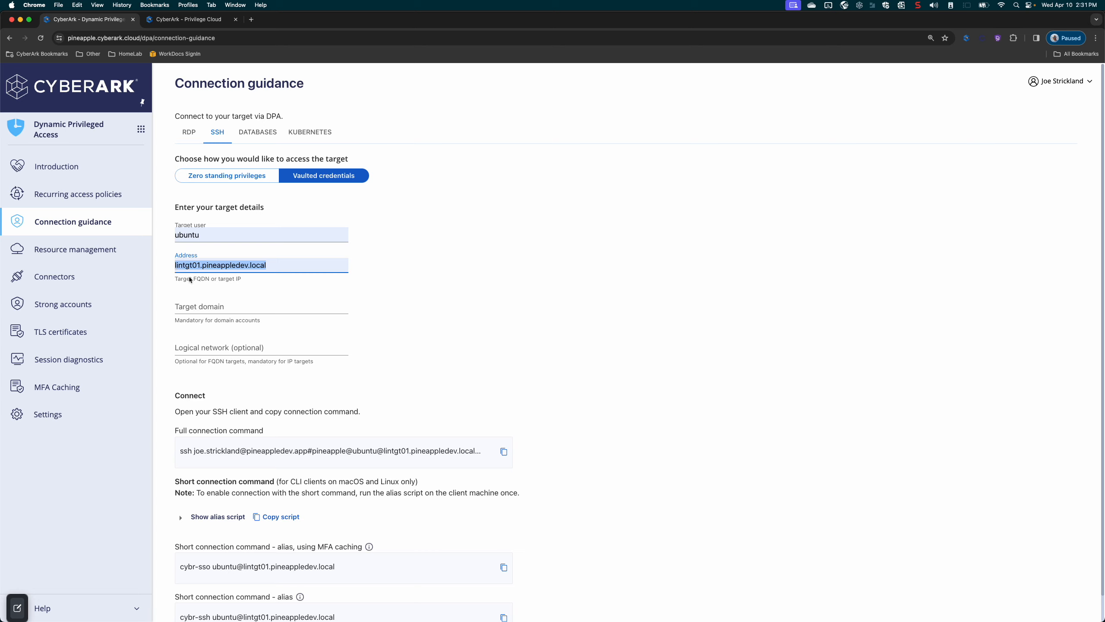
click(230, 305)
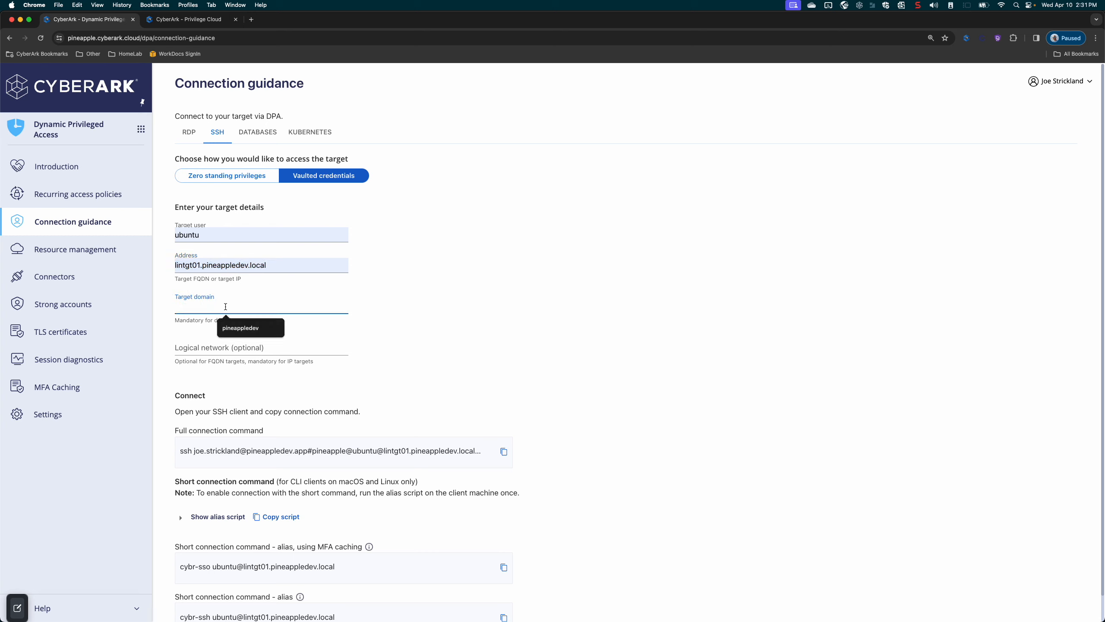
click(428, 331)
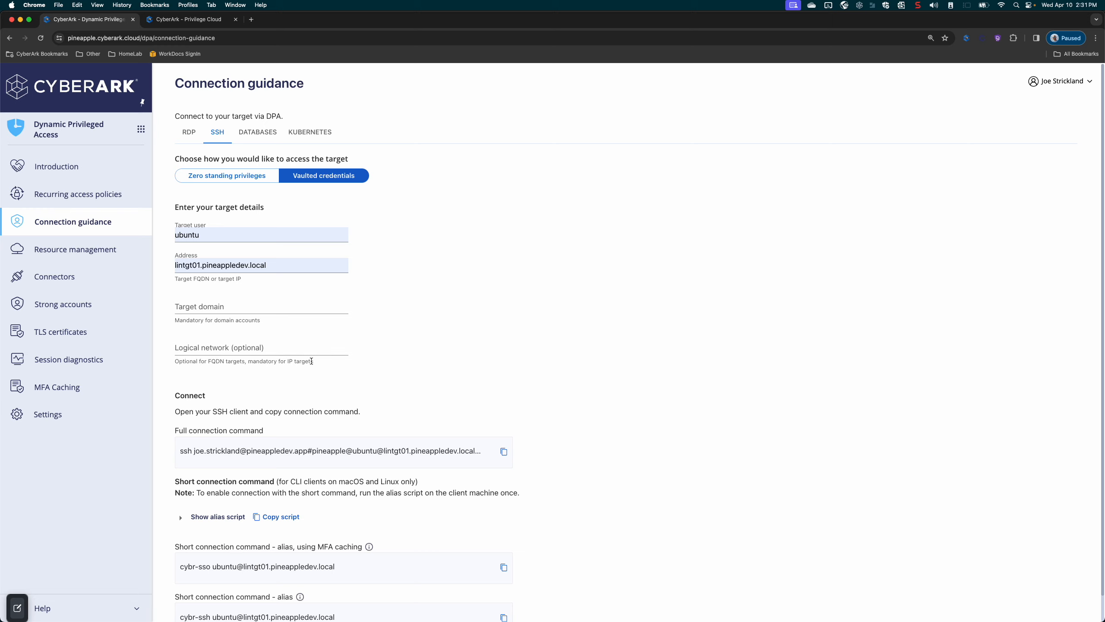
Copy the full SSH connection command and paste it at the iTerm2 prompt.
scroll(383, 370, down, 1)
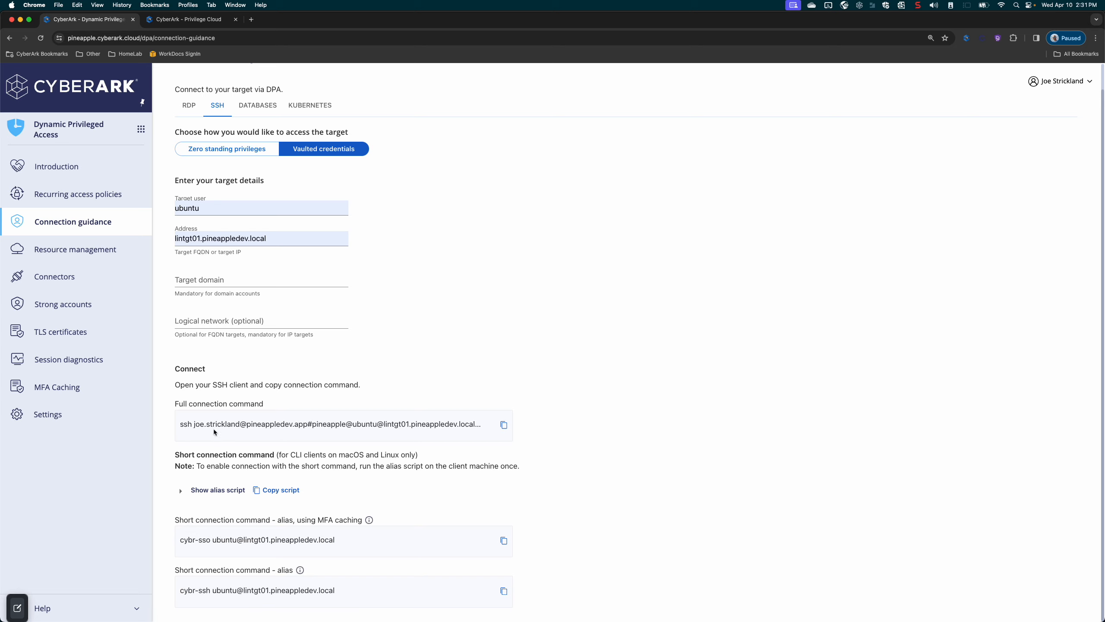
drag(179, 423, 444, 430)
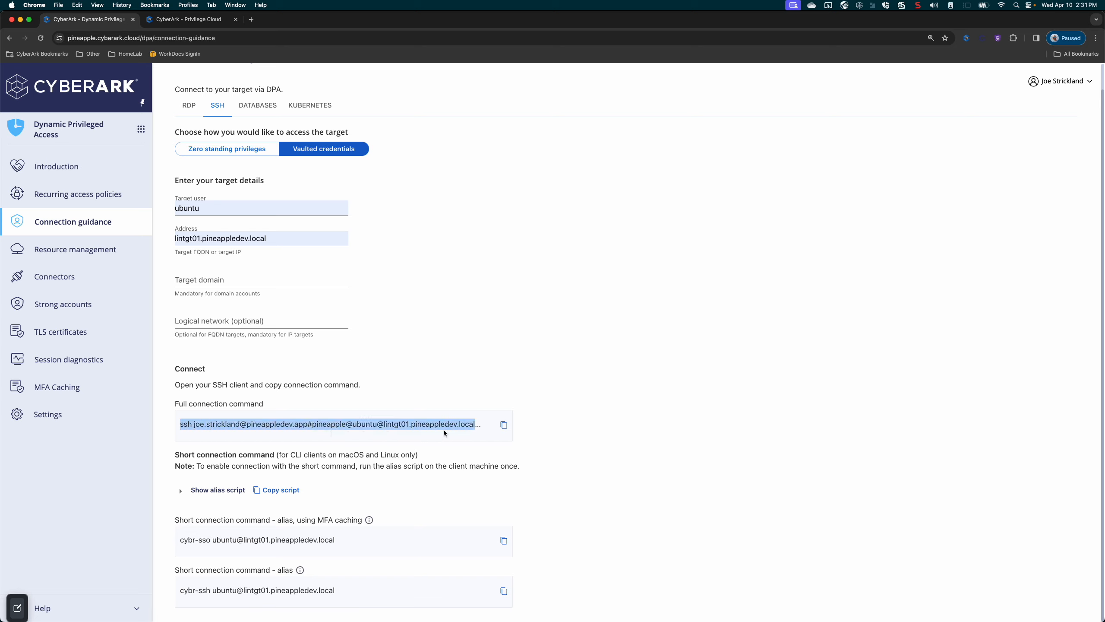
click(504, 425)
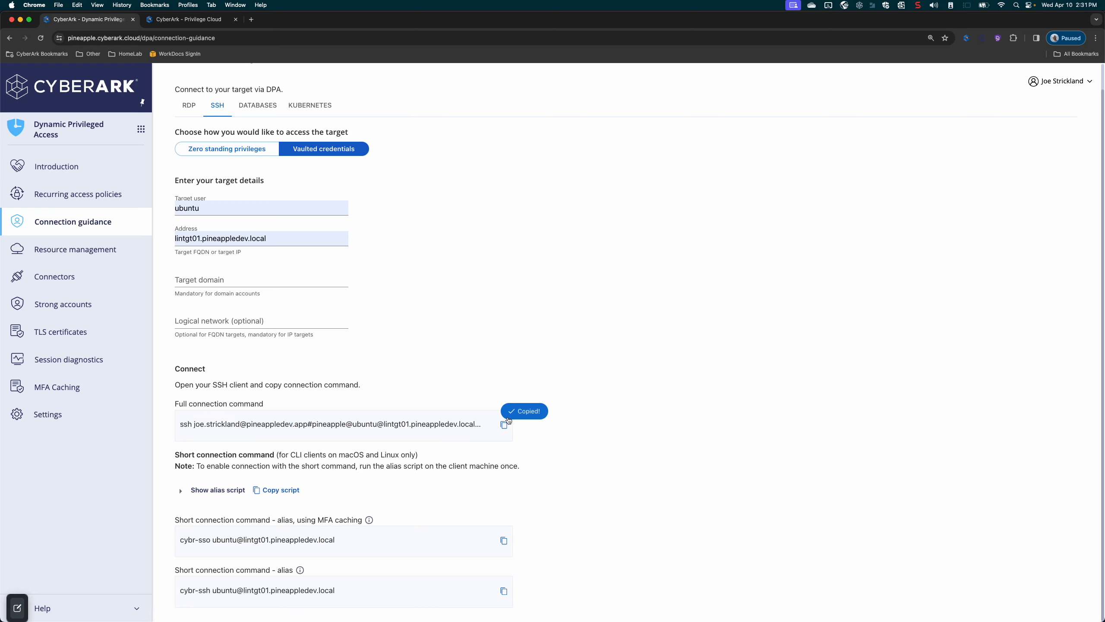
key(super+Tab)
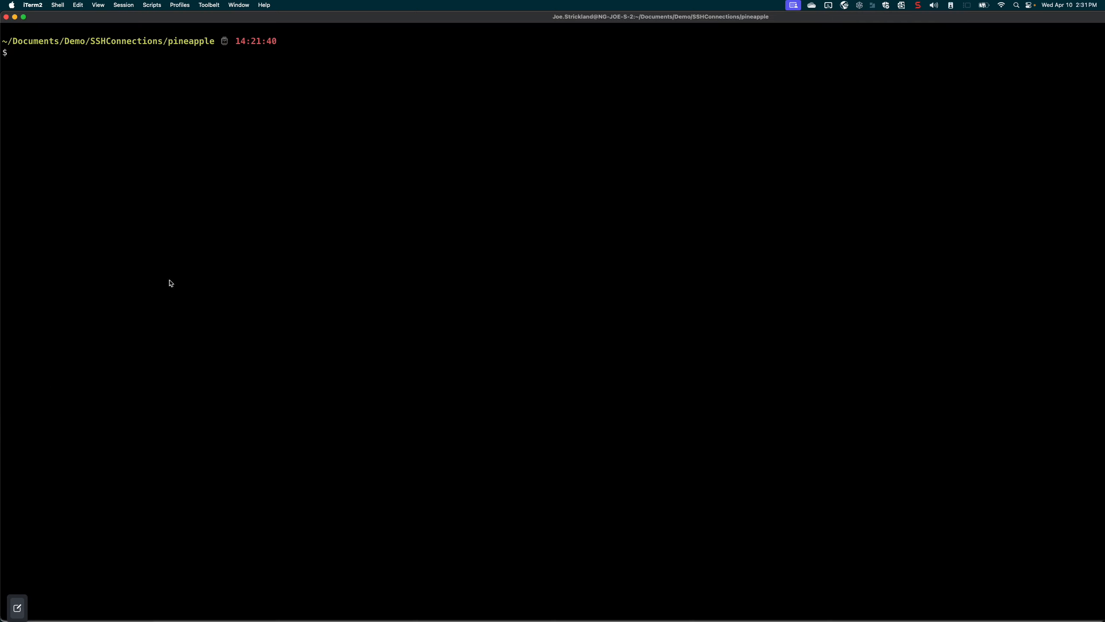
key(super+v)
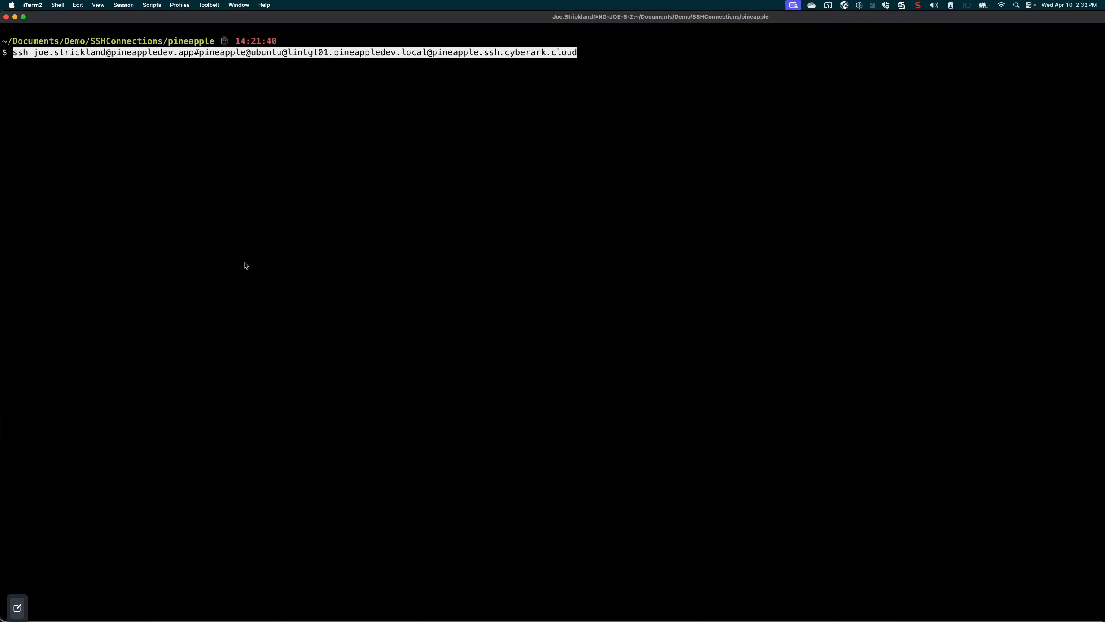
key(Right)
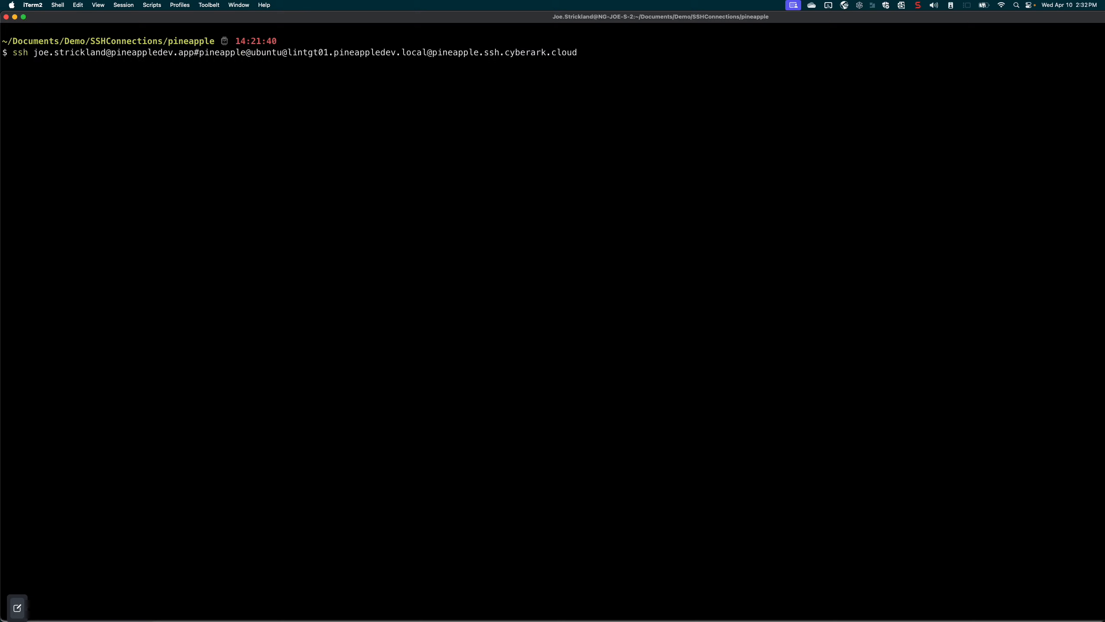
Escape the # in the pasted SSH command by inserting a backslash directly before it.
key(Left)
key(Left)
key(Left)
key(Left)
key(Left)
key(Left)
key(Left)
key(Left)
key(Left)
key(Left)
key(Left)
key(Left)
key(Left)
key(Left)
key(Left)
key(Left)
key(Left)
key(Left)
key(Left)
key(Left)
key(Left)
key(Left)
key(Left)
key(Left)
key(Left)
key(Left)
key(Left)
key(Left)
key(Left)
key(Left)
key(Left)
key(Left)
key(Left)
key(Left)
key(Left)
key(Left)
key(Left)
key(Left)
key(Left)
key(Left)
key(Left)
key(Left)
key(Left)
key(Left)
key(Left)
key(Left)
key(Left)
key(Left)
key(Left)
key(Left)
key(Left)
key(Left)
key(Left)
key(Left)
key(Left)
key(Left)
key(Left)
key(Left)
key(Left)
key(Left)
key(Left)
key(Left)
key(Left)
key(Left)
text(\)
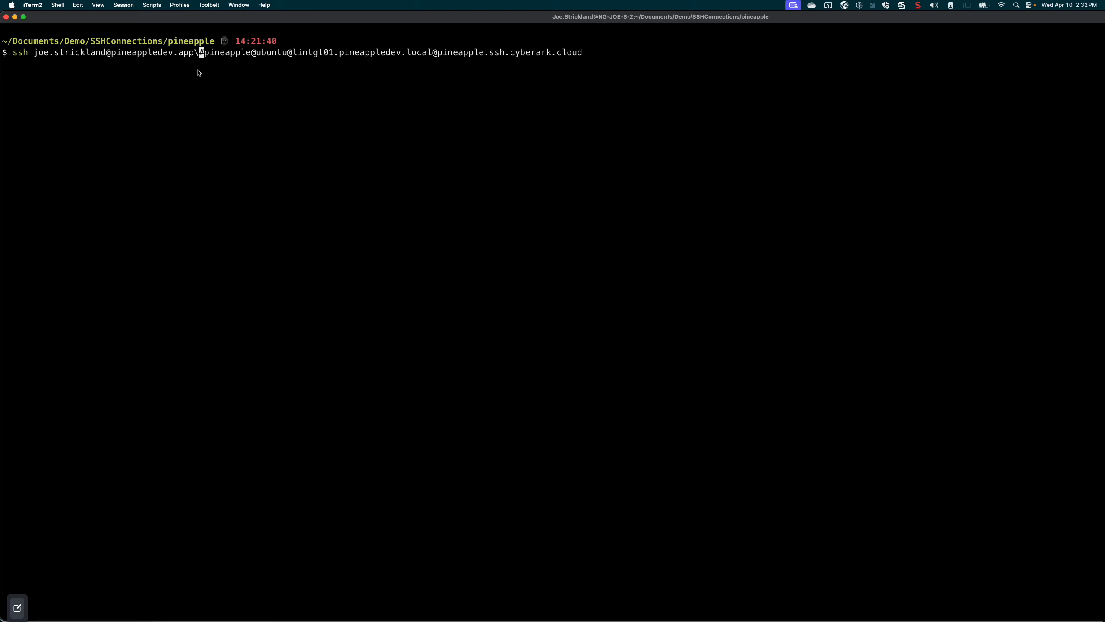
double_click(179, 57)
drag(179, 57, 37, 58)
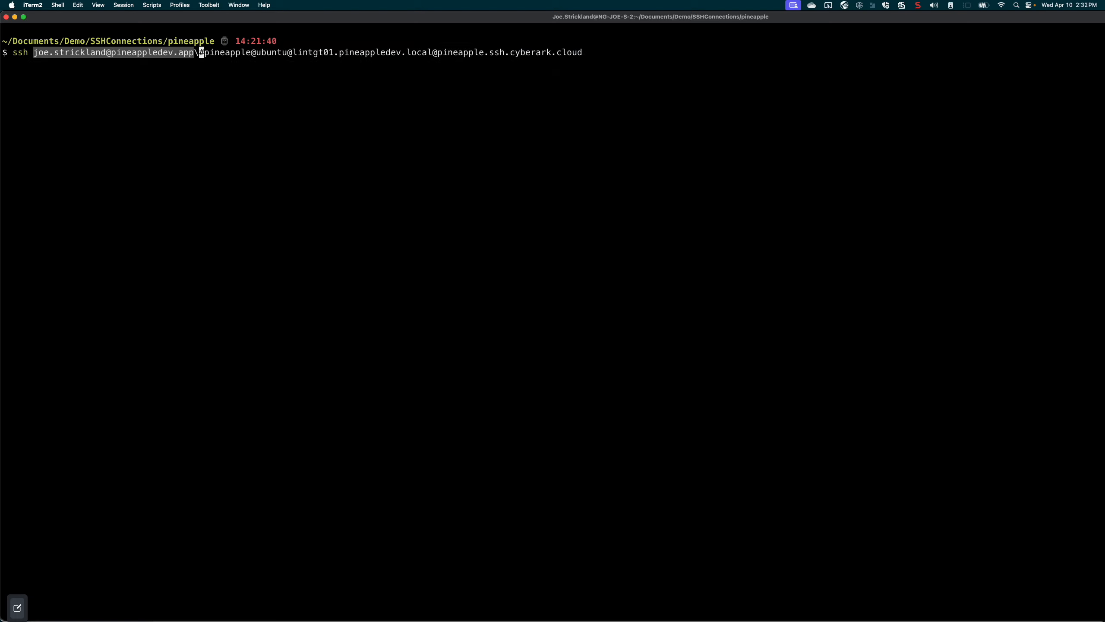